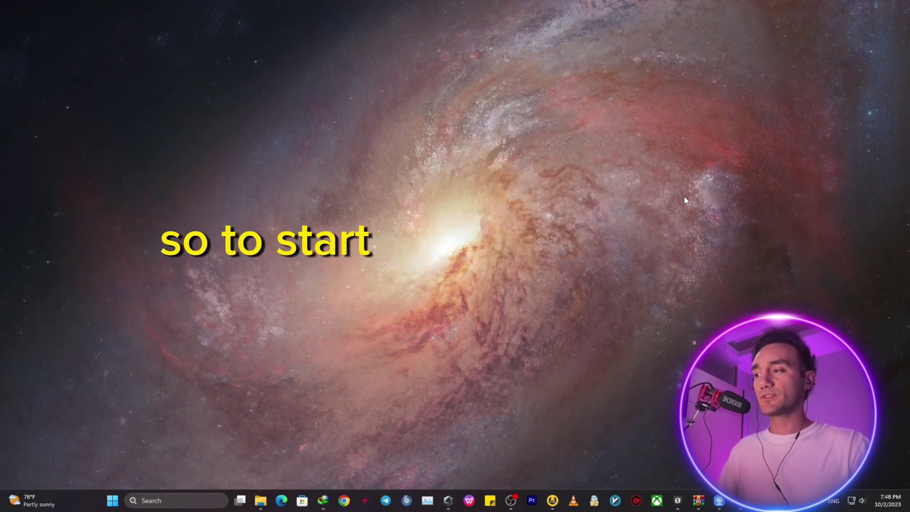
- Pick the browsing profile and open Chrome's Settings from the three-dot menu
click(344, 501)
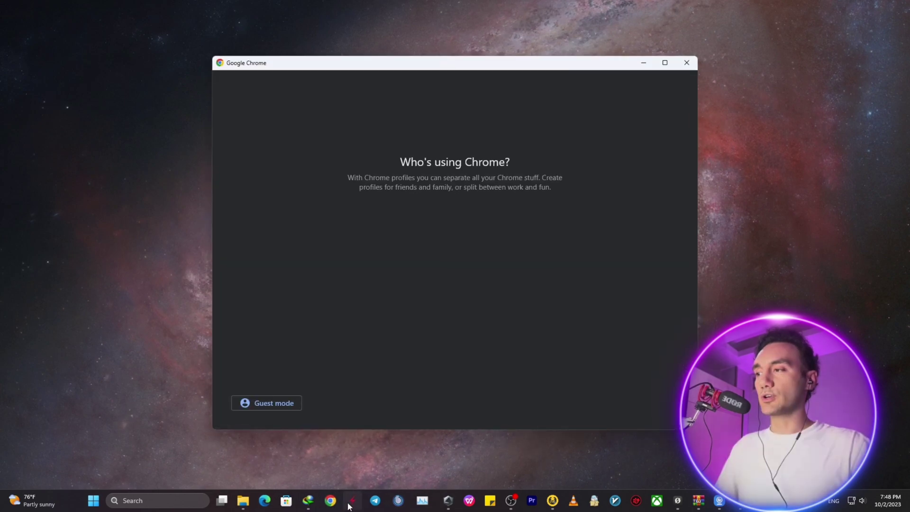
click(498, 294)
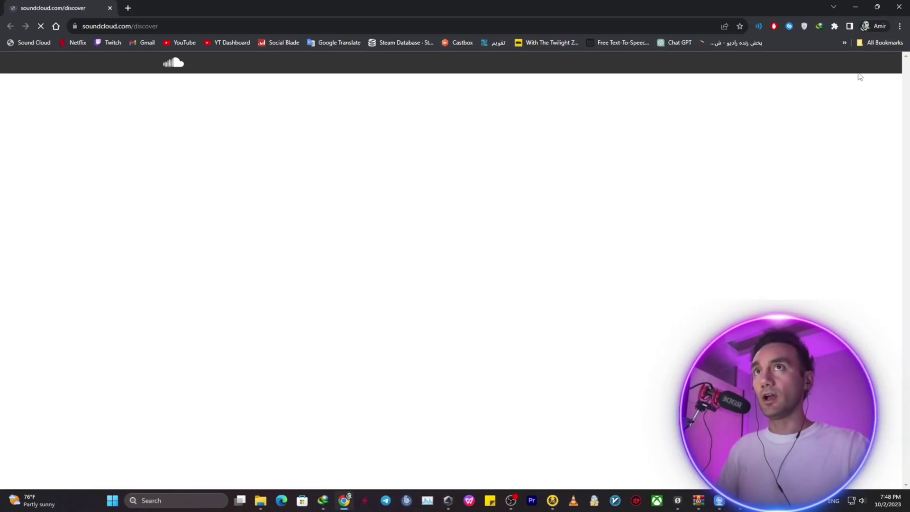
click(899, 27)
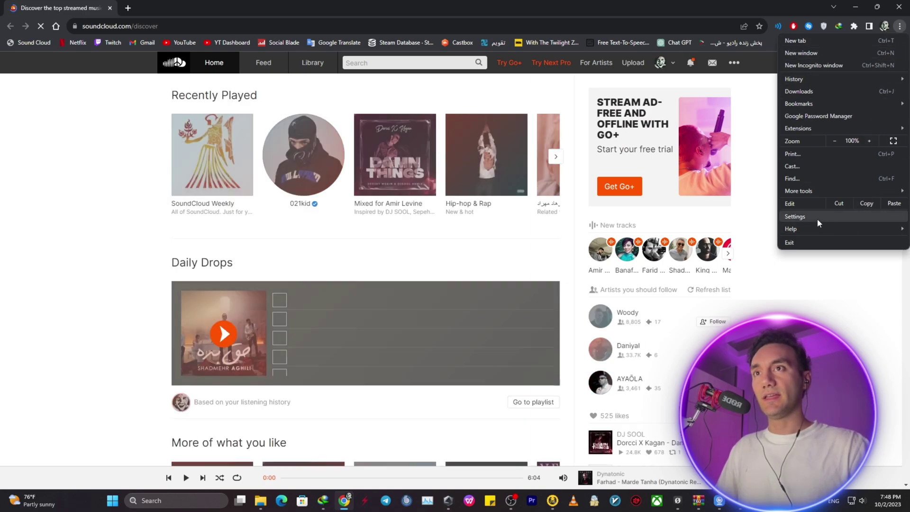
click(833, 217)
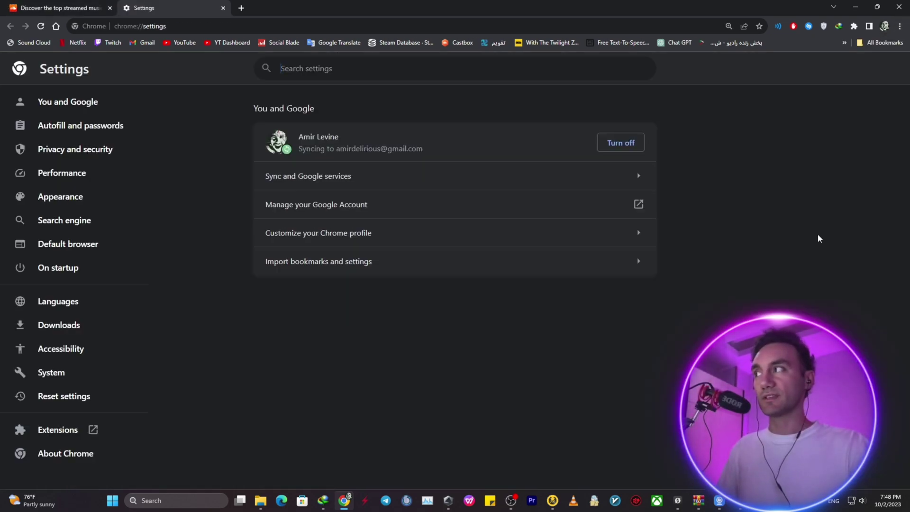
scroll(425, 335, up, 3)
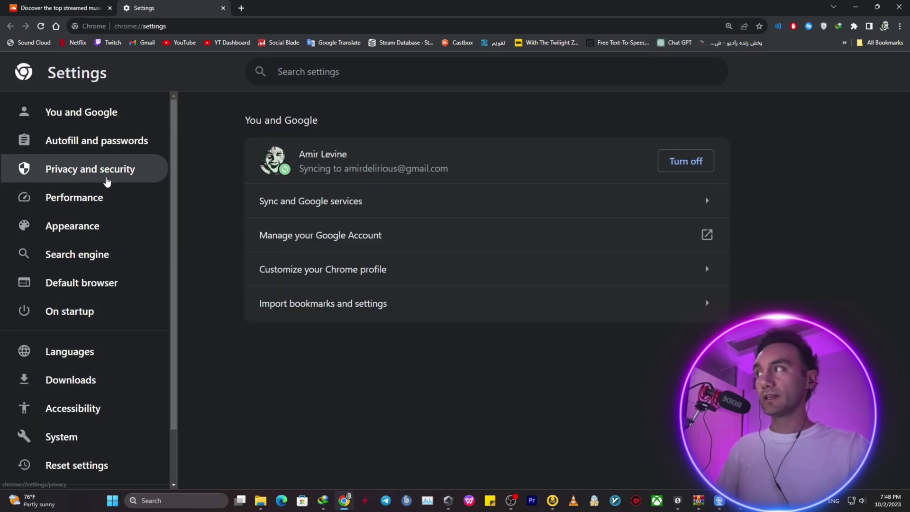
- Go to Privacy and security > Site settings, zoom out twice, and show the Permissions list
click(86, 181)
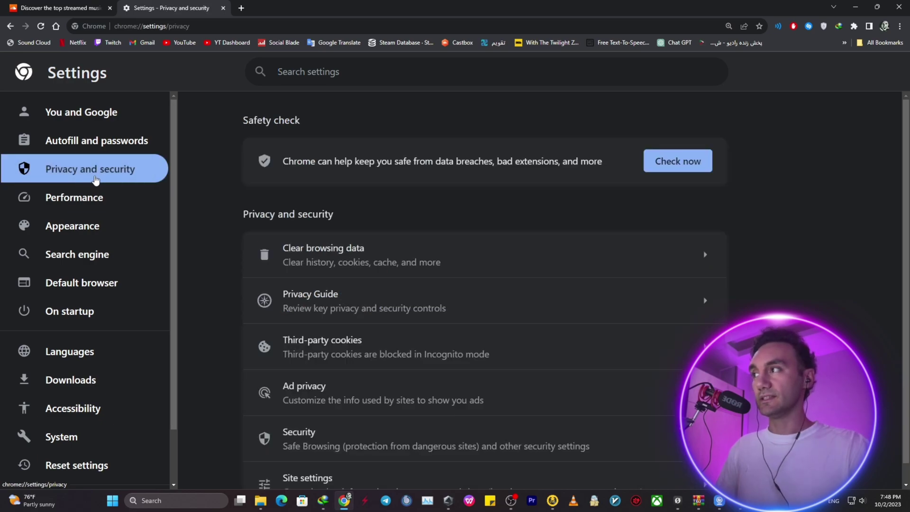
scroll(351, 374, down, 1)
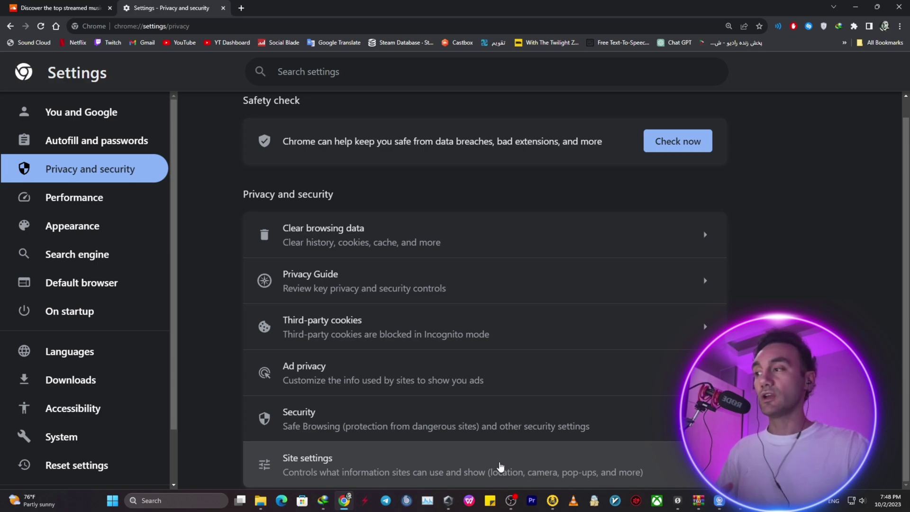
click(501, 467)
key(ctrl+minus)
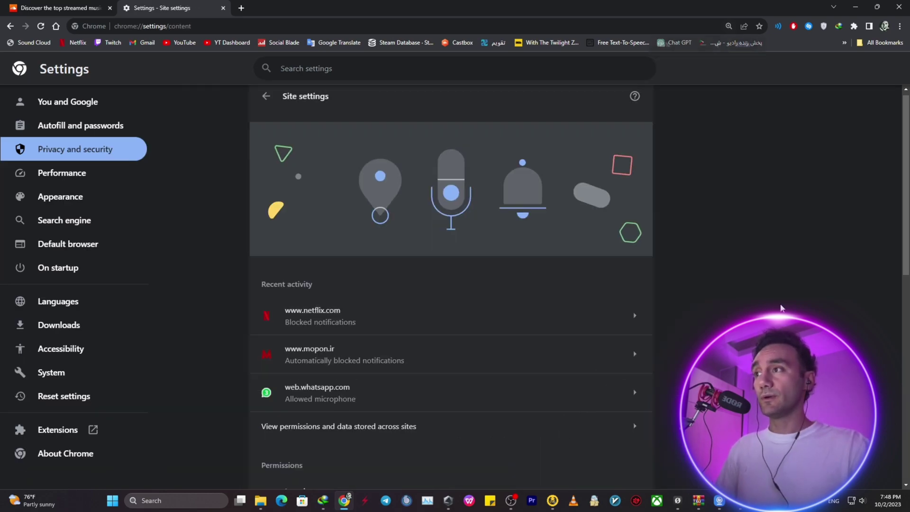
key(ctrl+minus)
scroll(769, 297, down, 4)
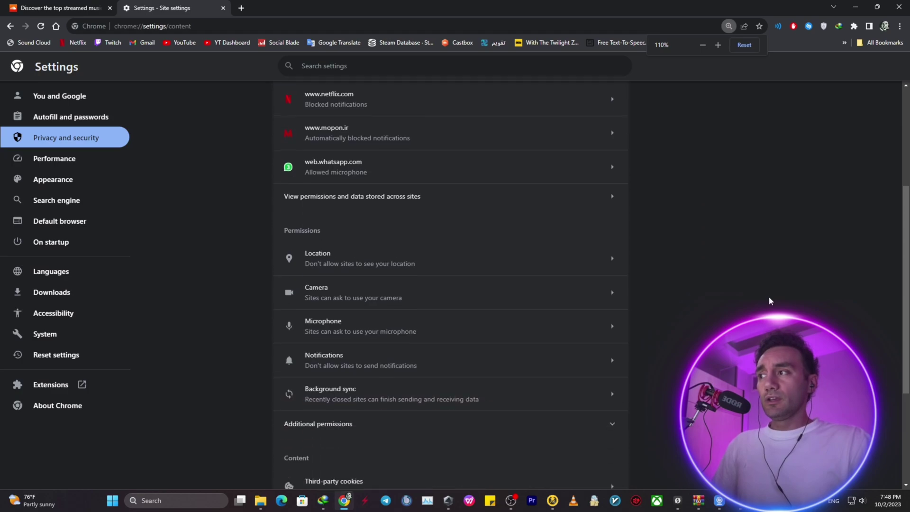
scroll(769, 297, down, 2)
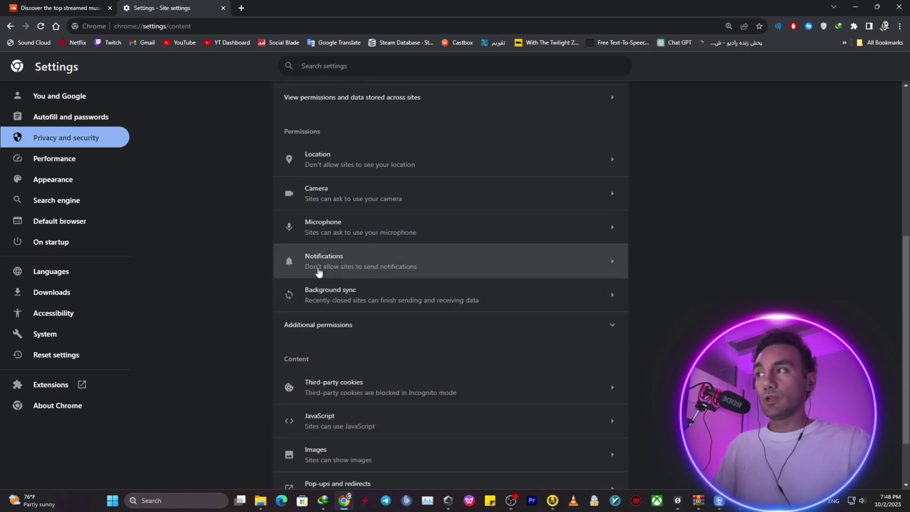
- In Notifications permissions, set the default to 'Don't allow sites to send notifications'
click(442, 270)
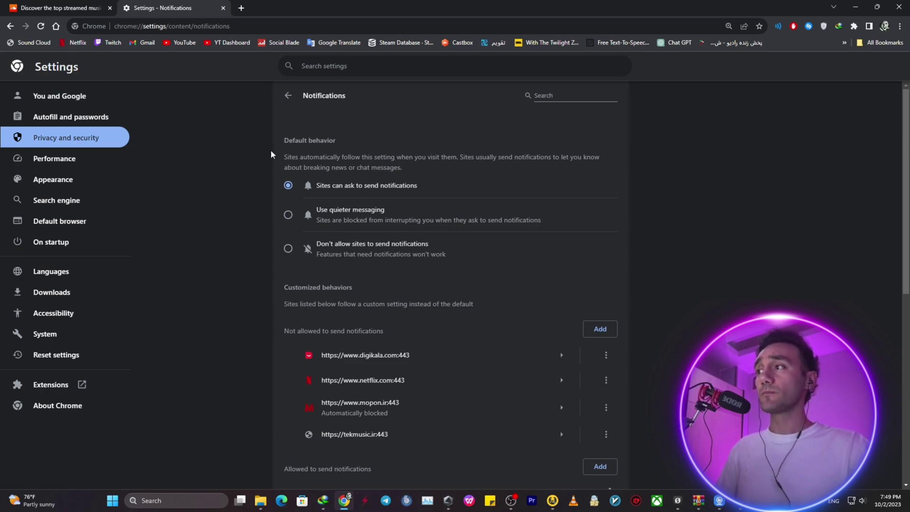
scroll(272, 181, down, 1)
scroll(289, 214, up, 1)
click(338, 255)
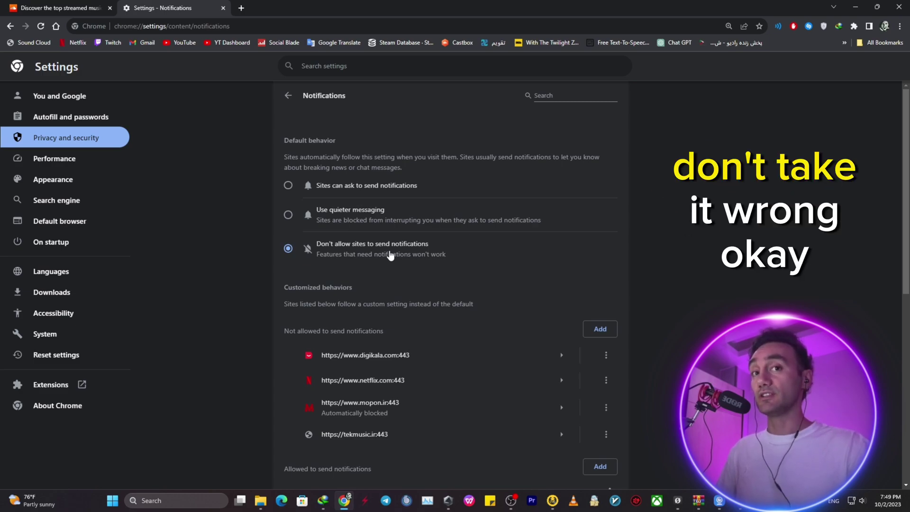
- Scroll through the notification settings to review the blocked and allowed site lists
scroll(390, 256, down, 2)
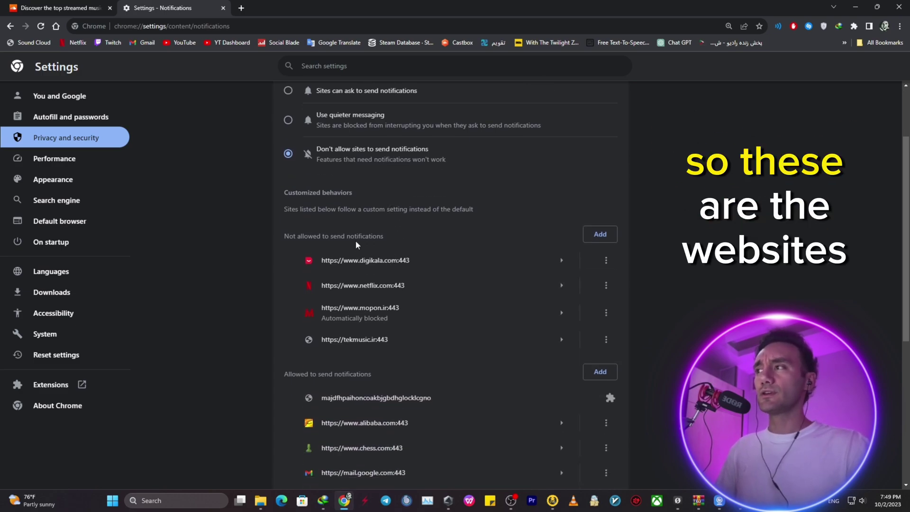
drag(383, 237, 284, 236)
click(320, 250)
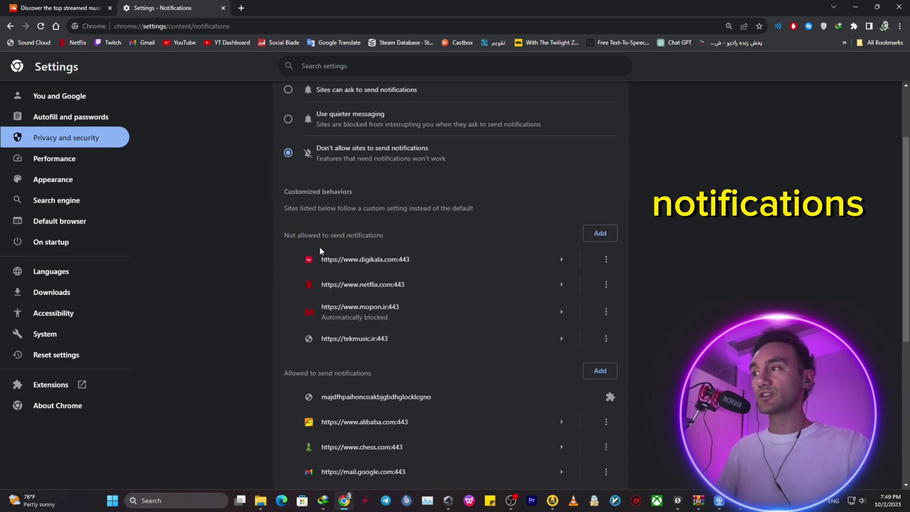
scroll(327, 246, down, 2)
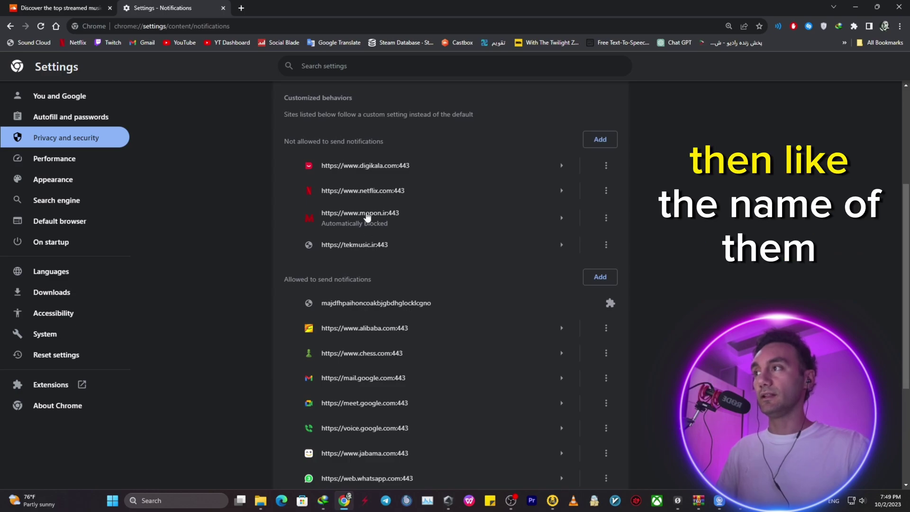
scroll(368, 215, down, 2)
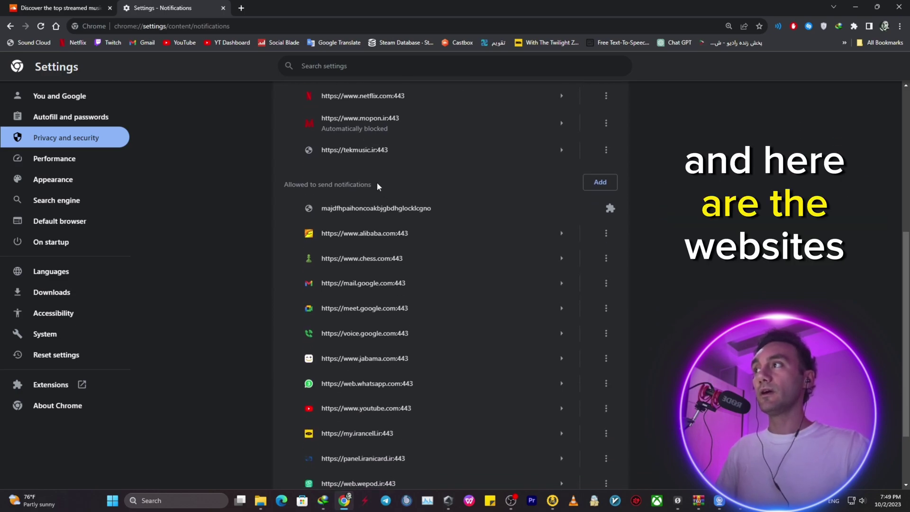
drag(378, 185, 305, 185)
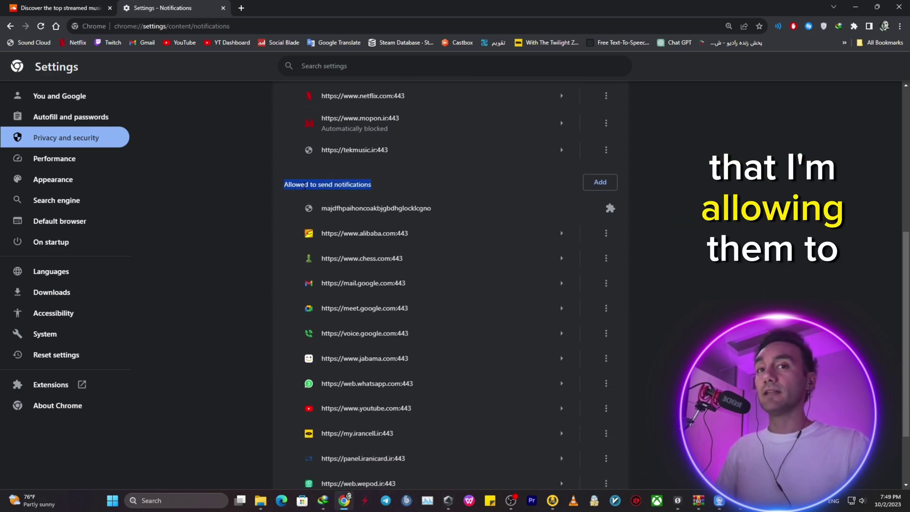
click(330, 193)
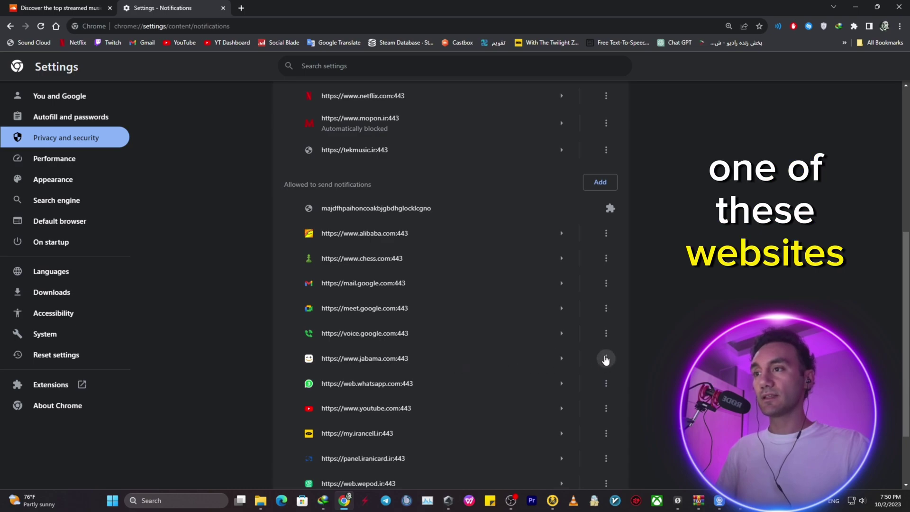
- Open the Block/Edit/Remove options for jabama.com in the allowed list
click(606, 360)
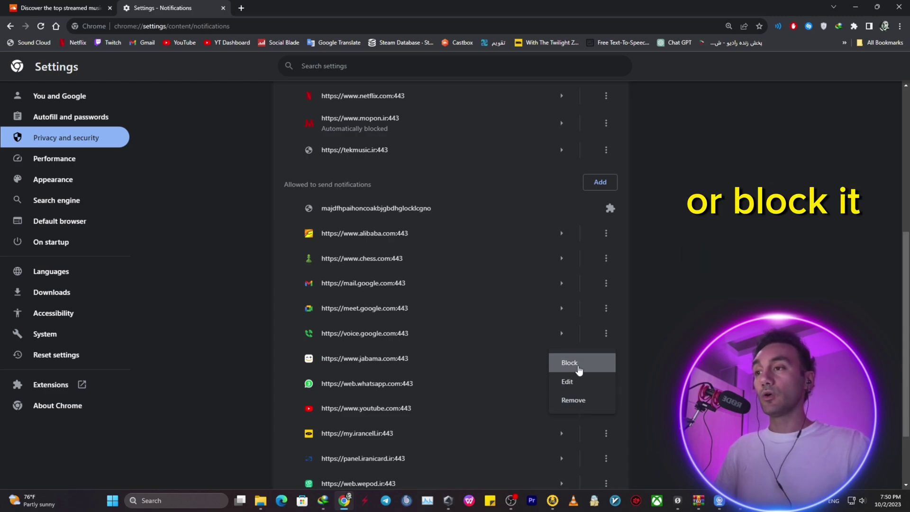
scroll(716, 304, down, 1)
scroll(709, 327, up, 7)
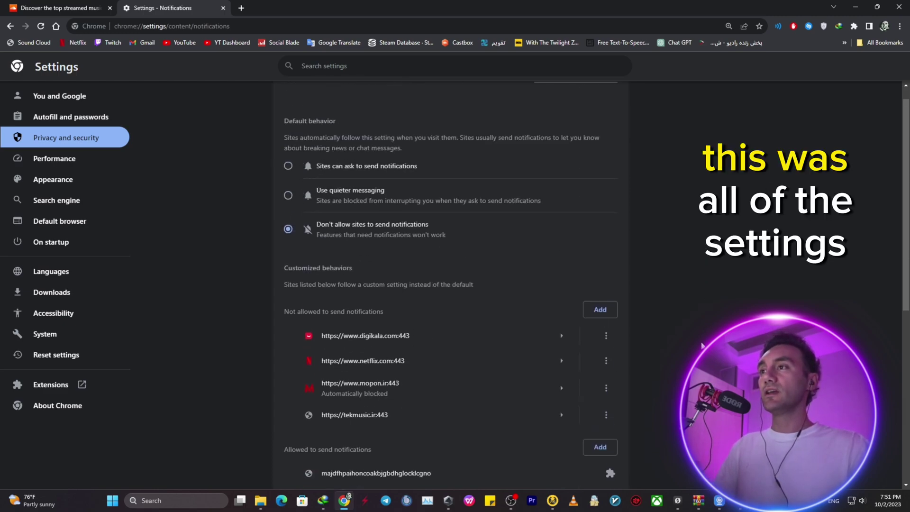
scroll(702, 344, down, 8)
scroll(702, 344, up, 5)
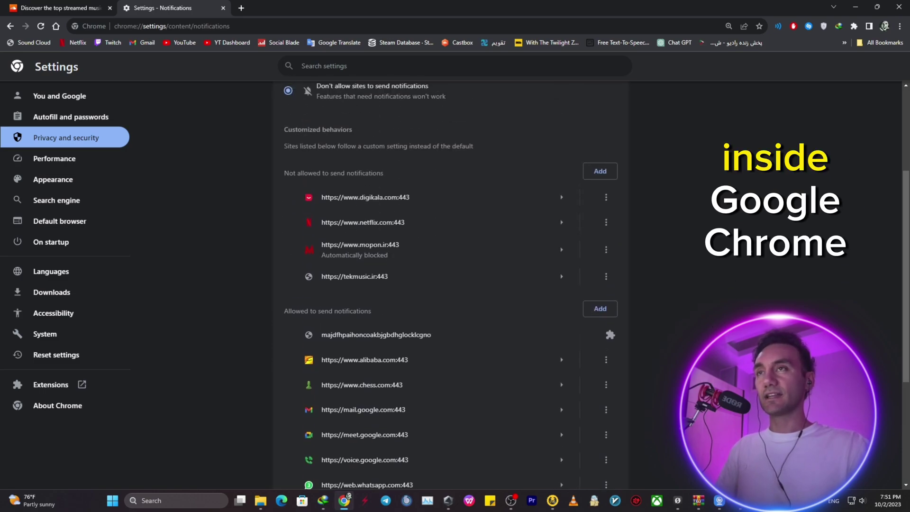
- Minimize Chrome, toggle Do not disturb on and off, and open the Settings app's notification settings
click(856, 7)
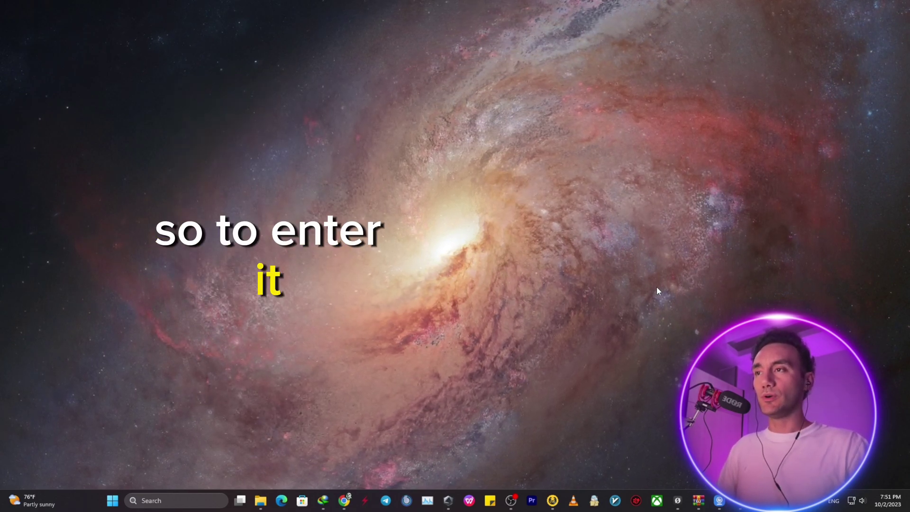
click(888, 503)
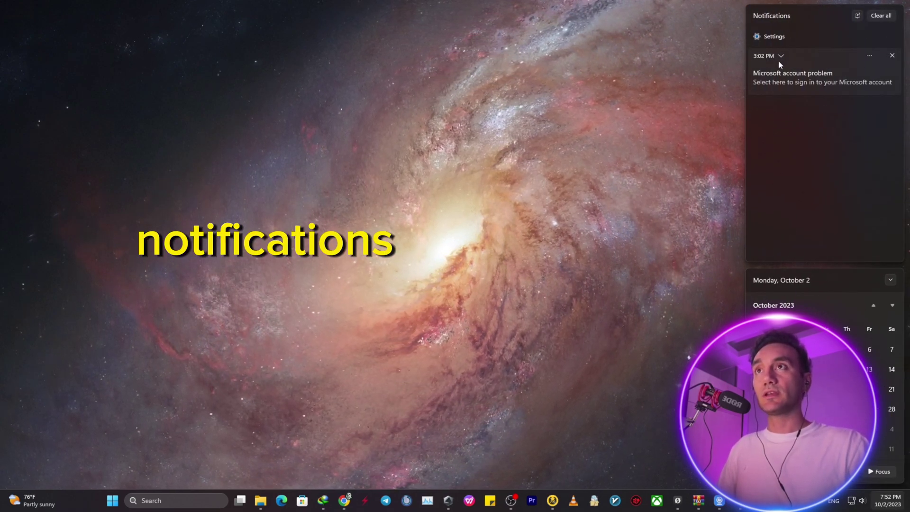
click(857, 17)
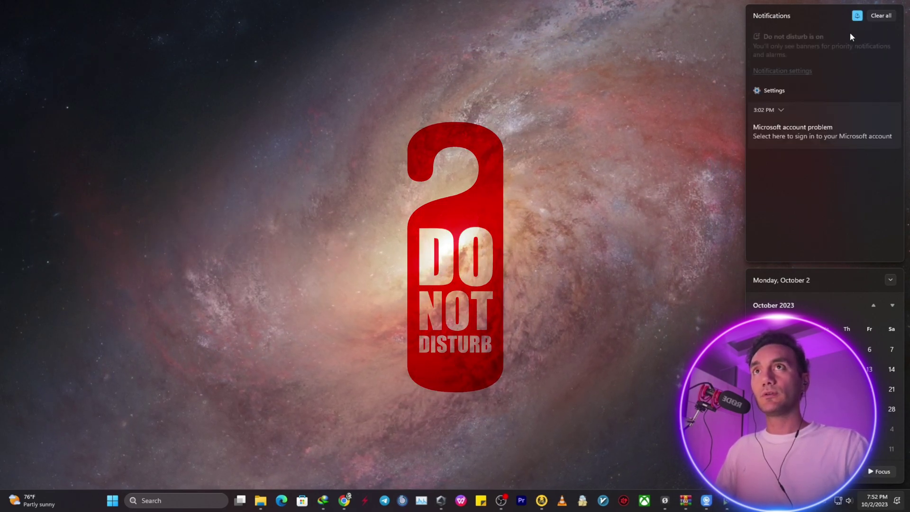
click(857, 18)
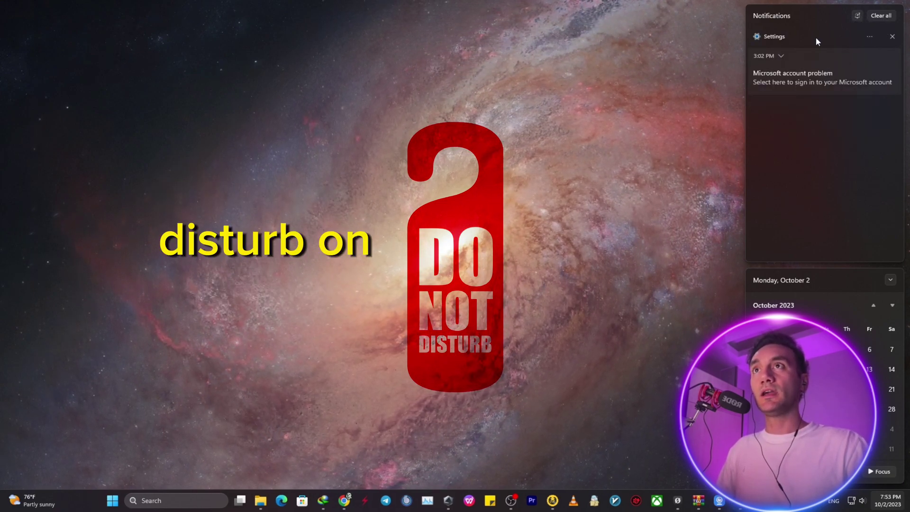
click(870, 37)
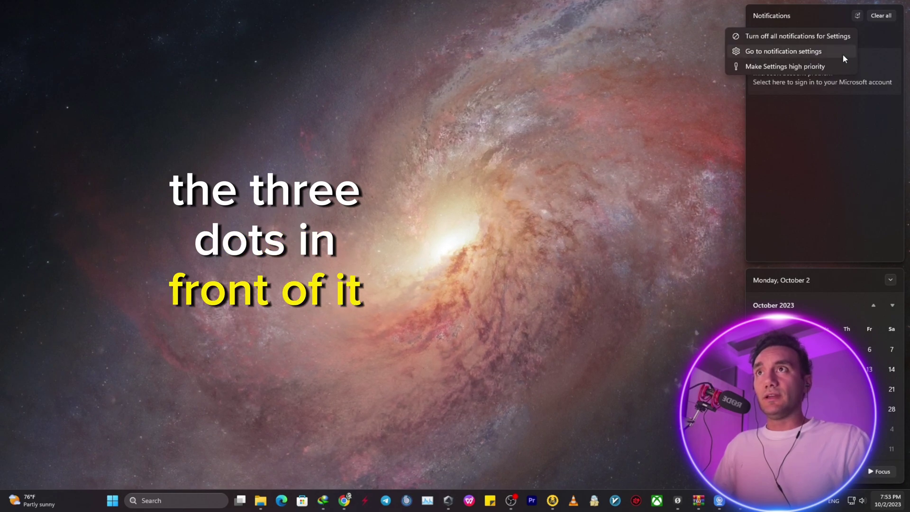
click(807, 52)
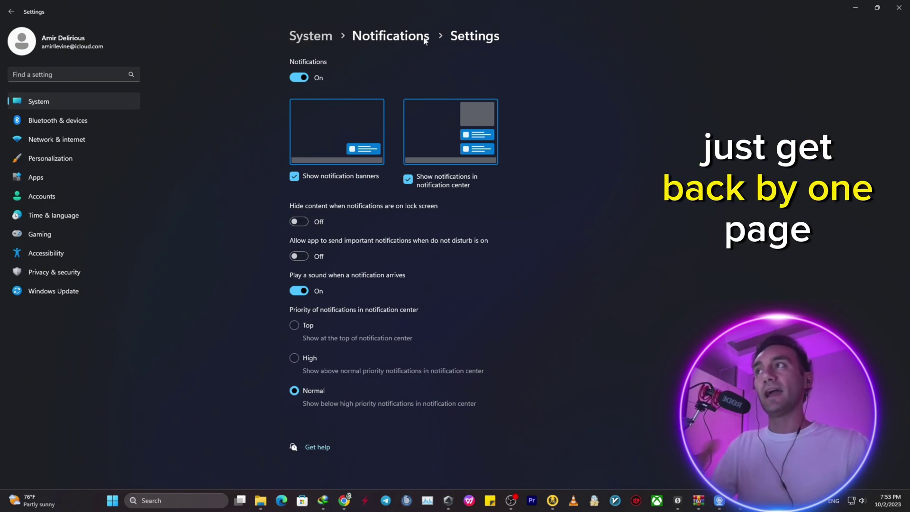
- Return to System > Notifications and scroll to the app notification list
click(396, 40)
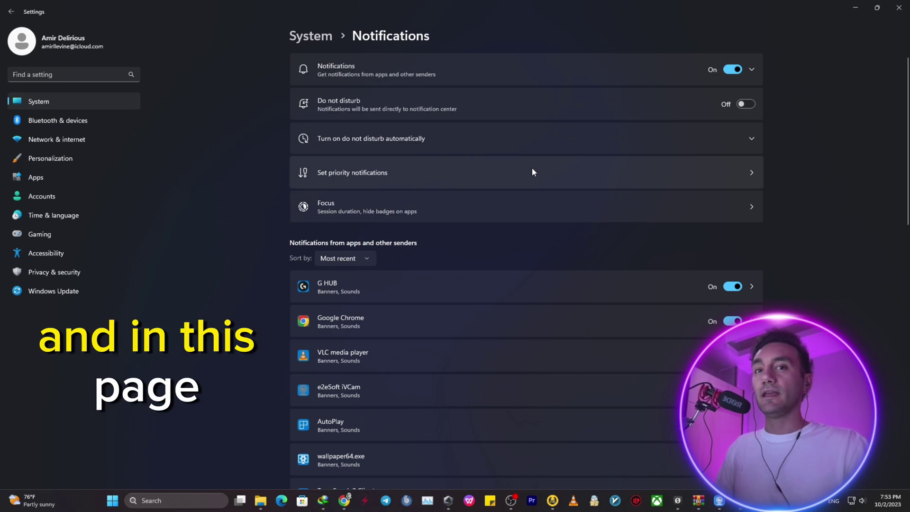
scroll(532, 172, down, 3)
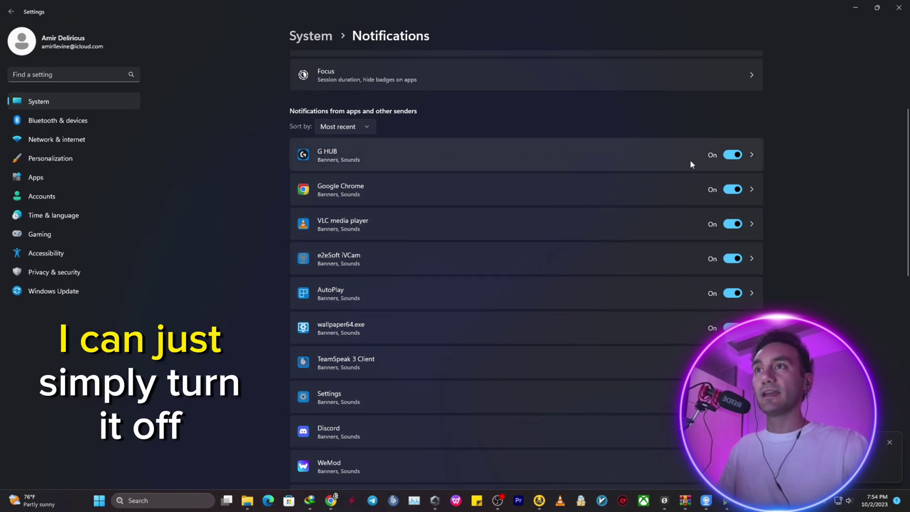
- Turn off G HUB notifications, leaving Google Chrome and the other apps on
click(732, 155)
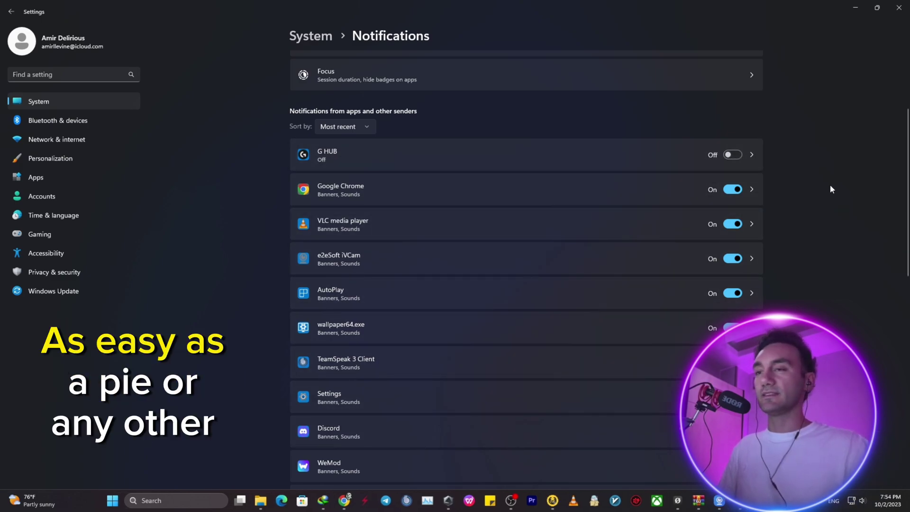
scroll(792, 238, down, 8)
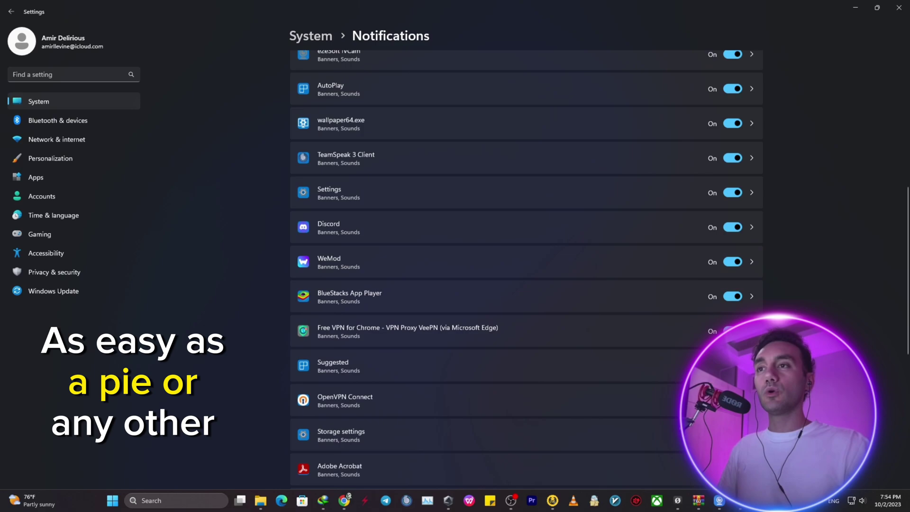
scroll(526, 270, up, 5)
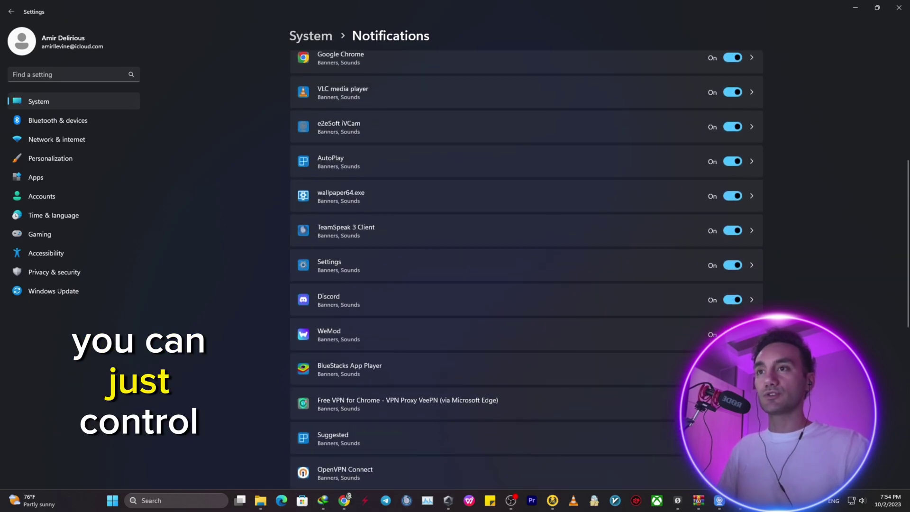
scroll(526, 270, down, 5)
scroll(526, 270, up, 3)
scroll(786, 291, up, 8)
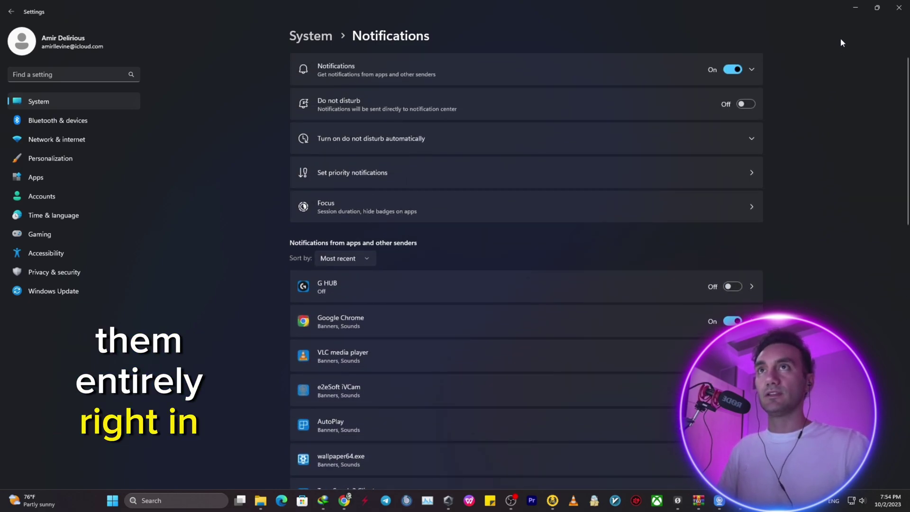
click(855, 8)
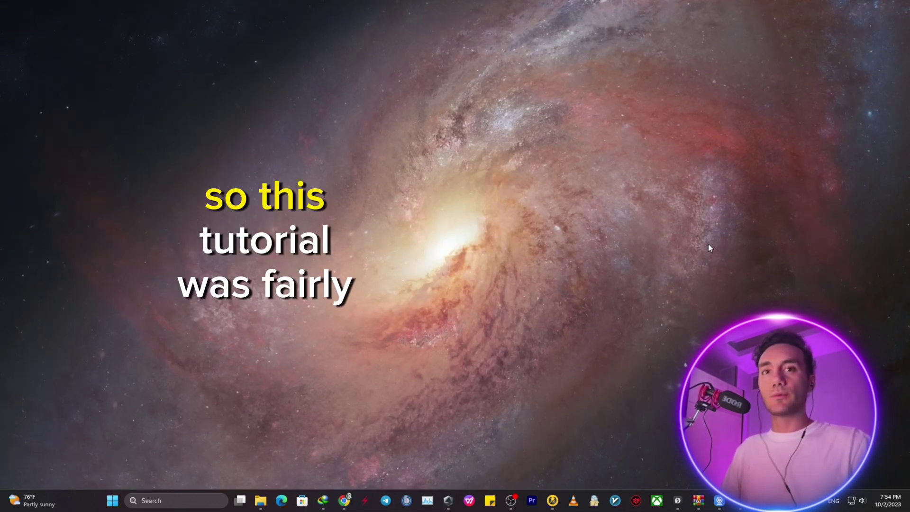